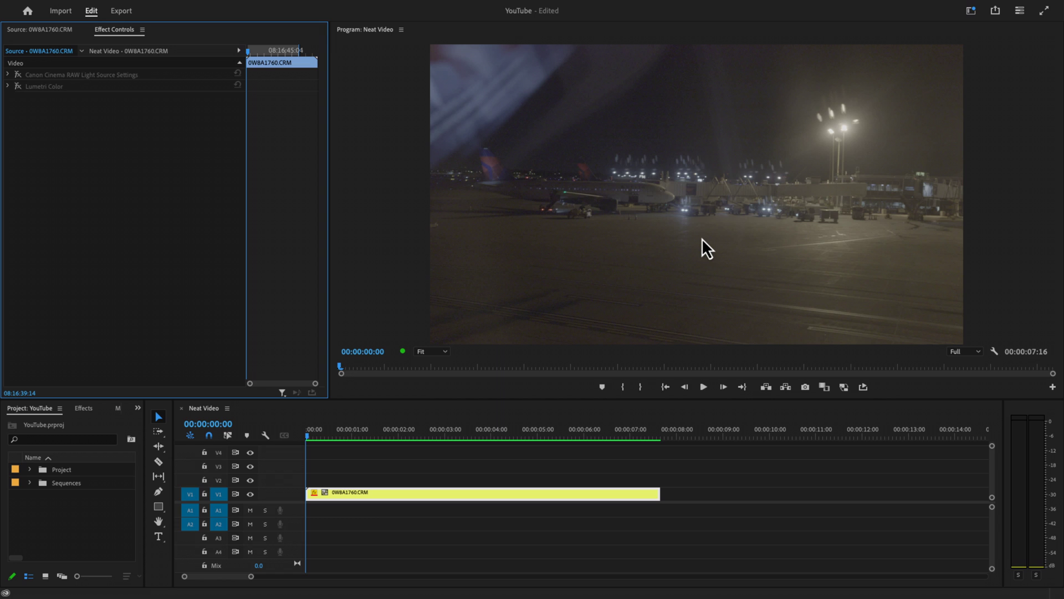
- Re-enable the Canon RAW and Lumetri Color effects on the airport clip and play it back
left_click(17, 76)
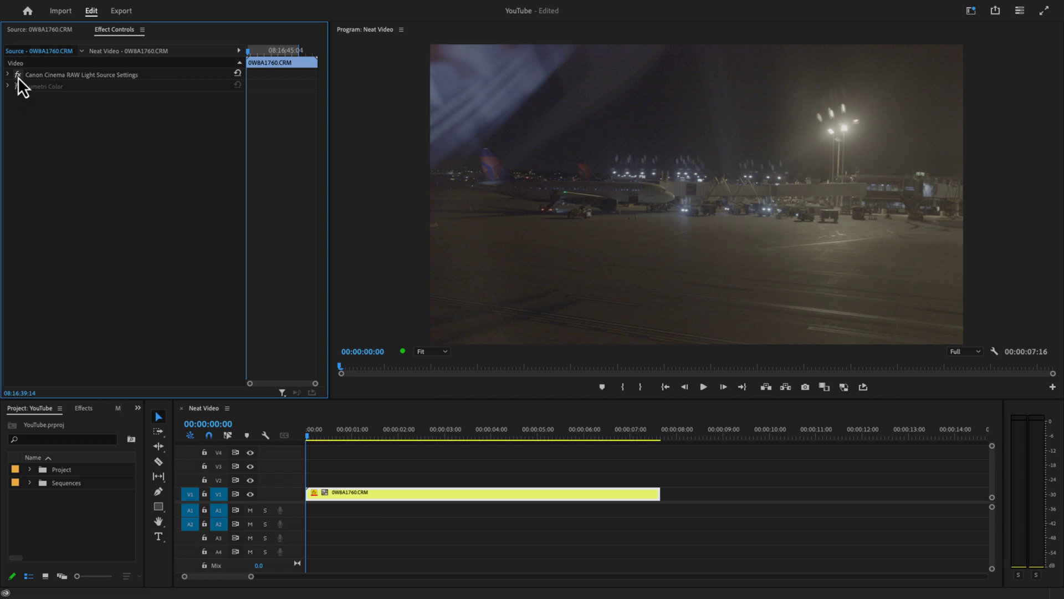
left_click(18, 86)
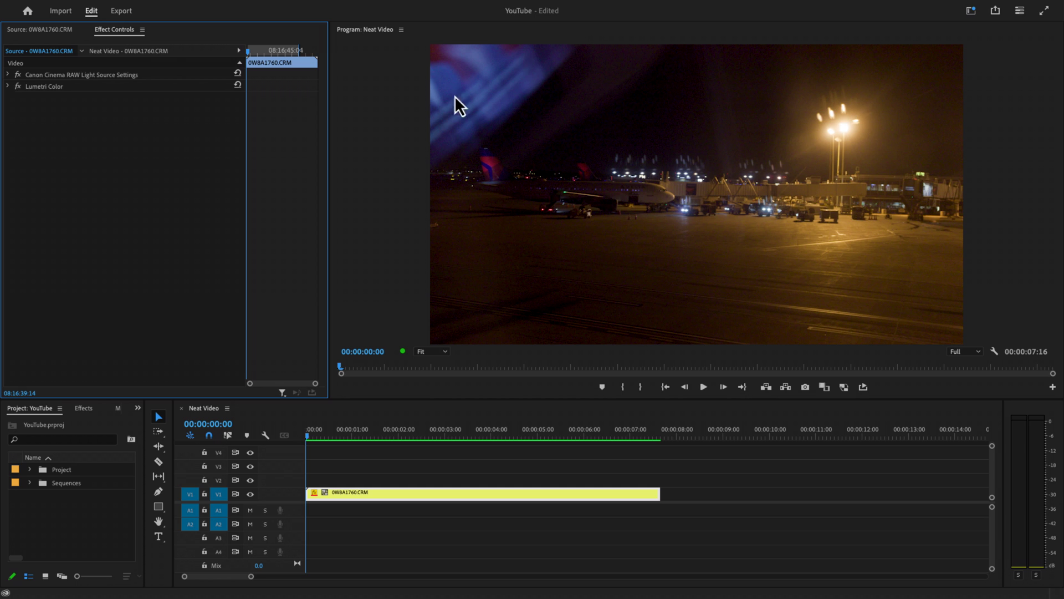
left_click(705, 388)
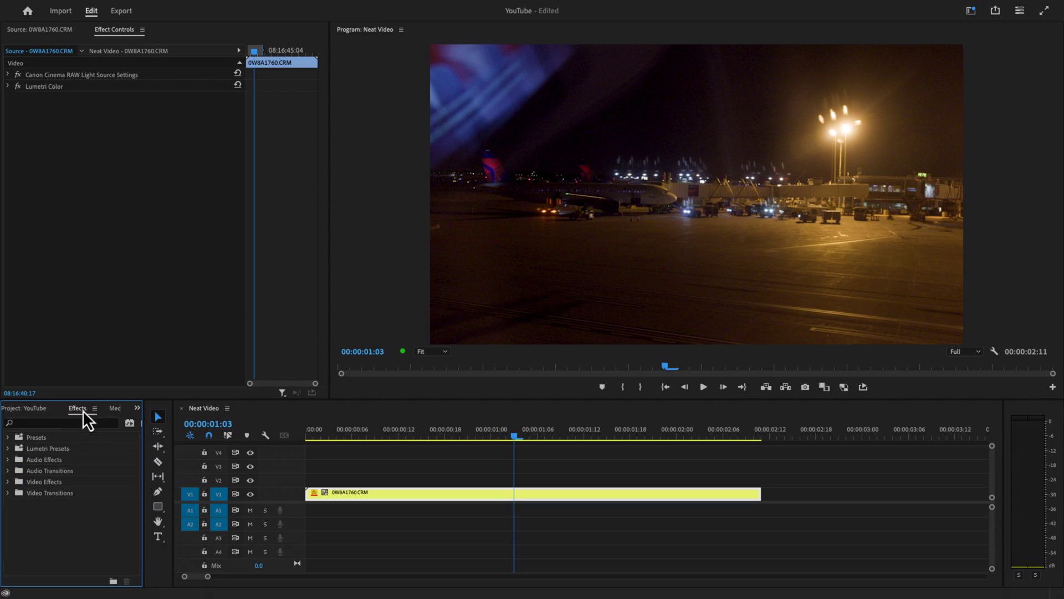
- Apply Neat Video's Reduce Noise v5 (SR) to the clip, then Prepare and Build its noise profile
left_click(75, 425)
type("neat v")
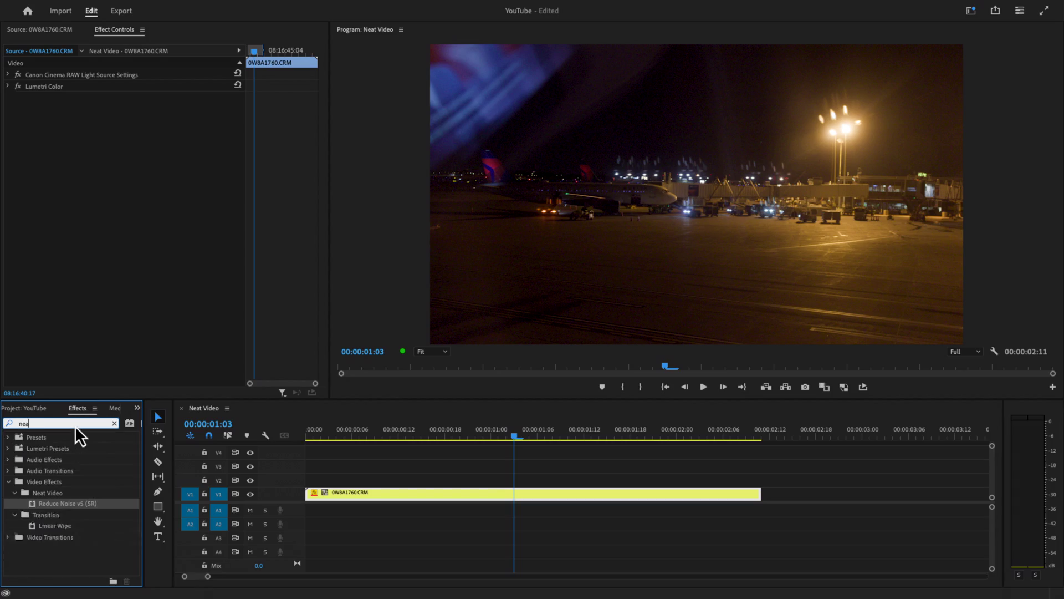
type("ideo")
left_click_drag(37, 506, 52, 230)
left_click(134, 109)
left_click(137, 121)
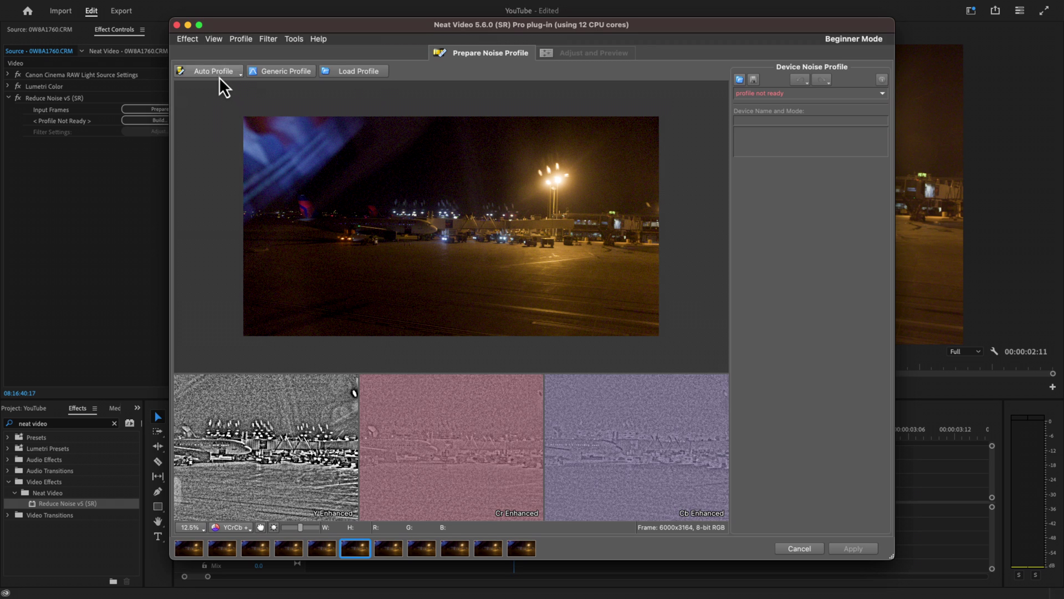
left_click(216, 71)
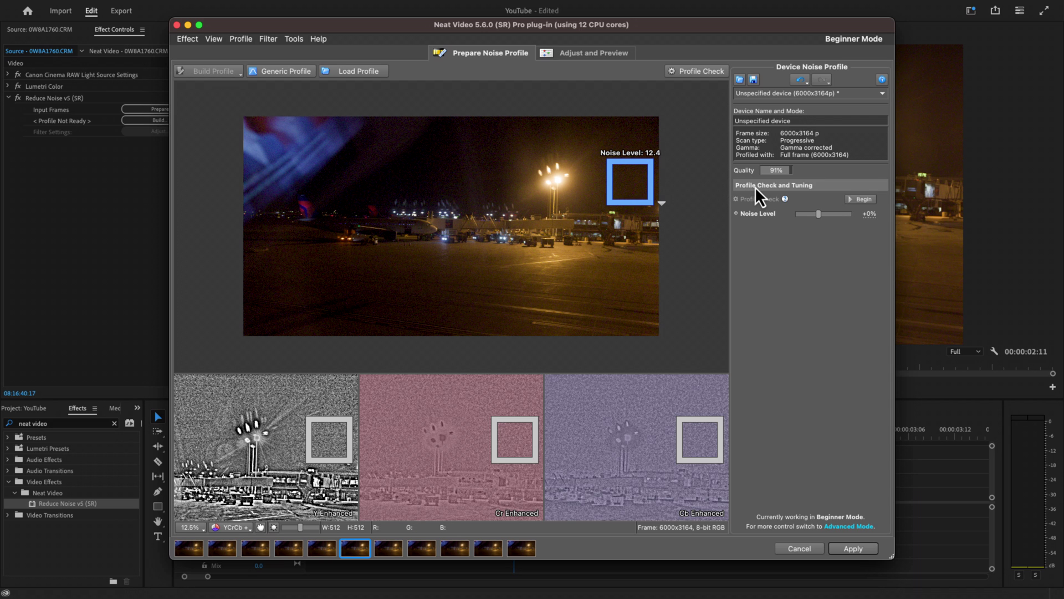
left_click(694, 72)
left_click(497, 177)
left_click(497, 177)
left_click(497, 178)
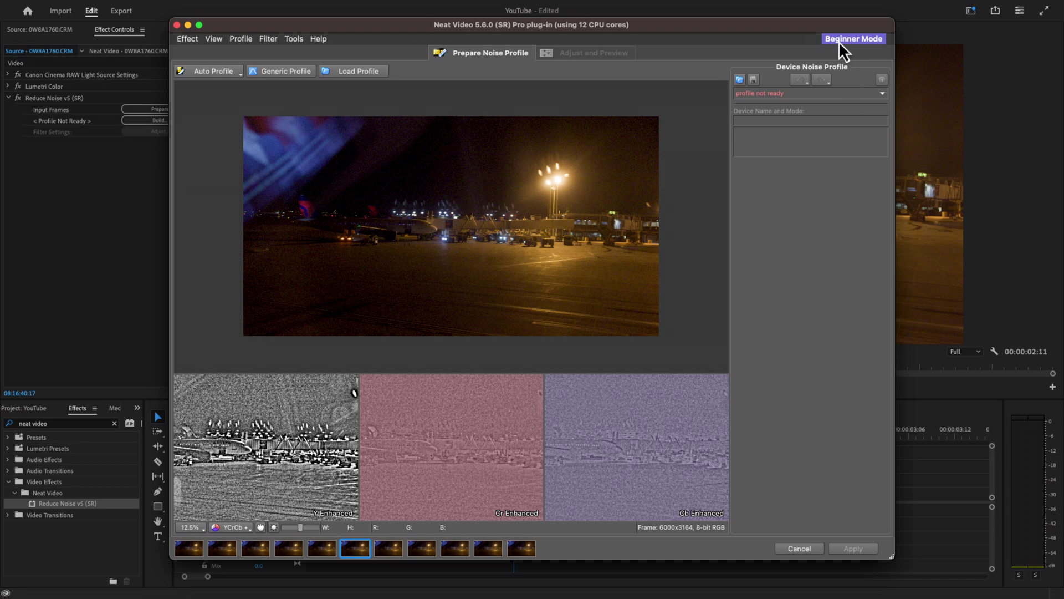
left_click(839, 41)
- In Advanced Mode, build a noise profile from a dark night-sky sample and run Profile Check
left_click(857, 69)
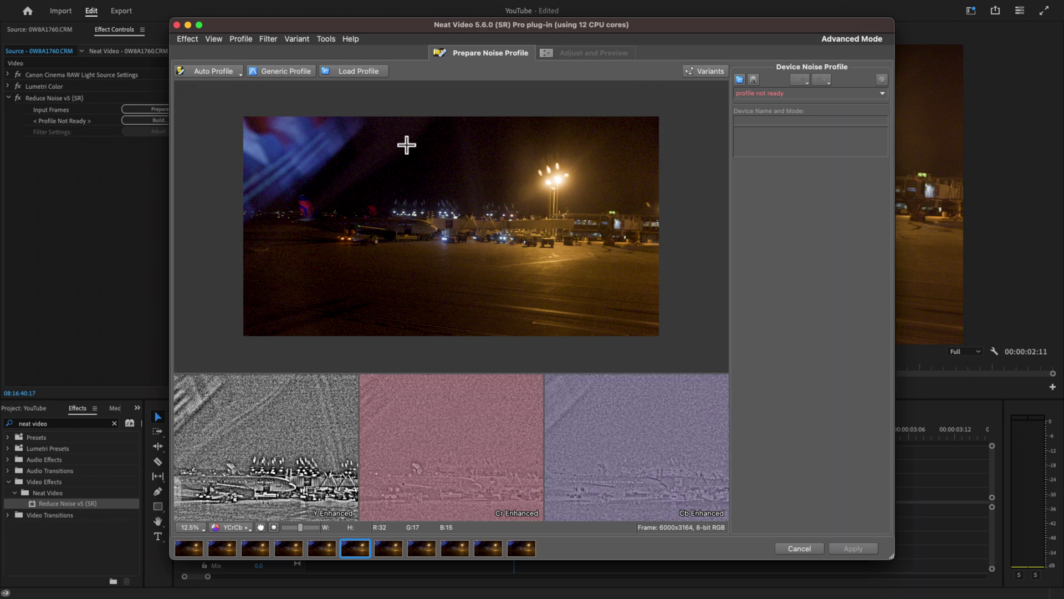
left_click_drag(407, 145, 456, 183)
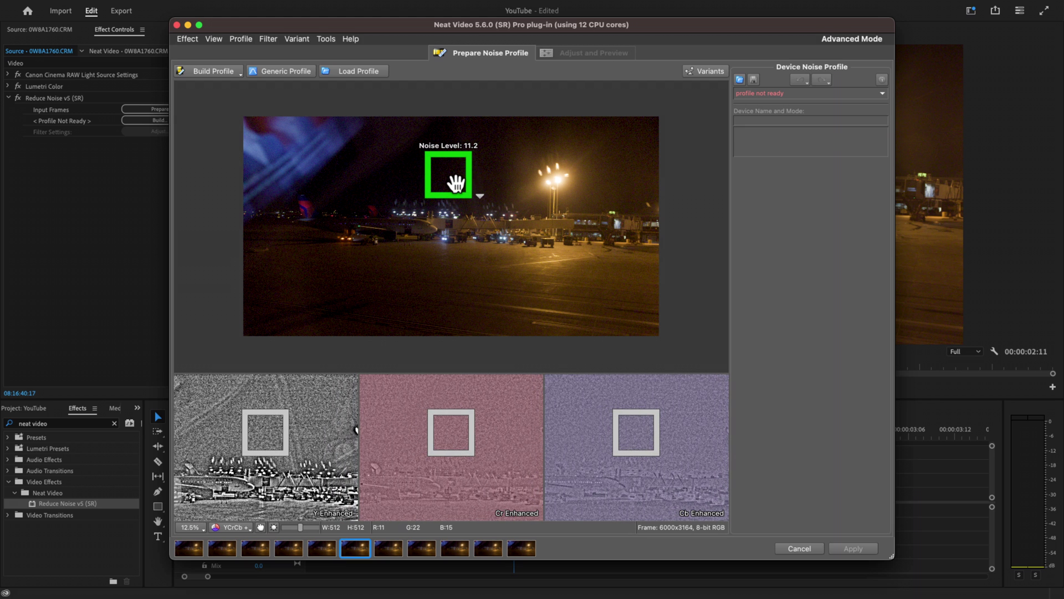
left_click(212, 74)
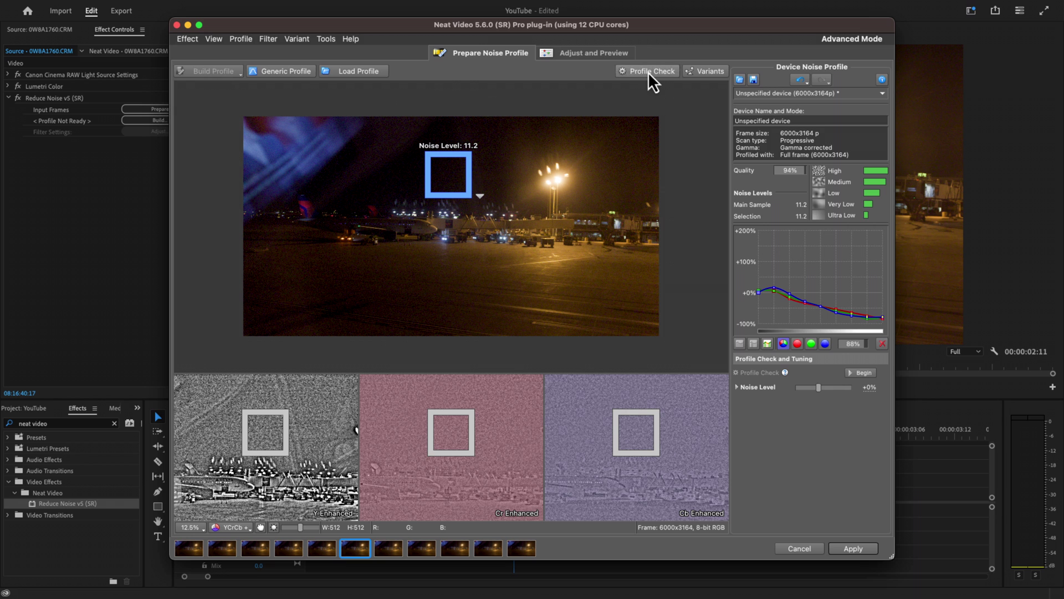
left_click(648, 72)
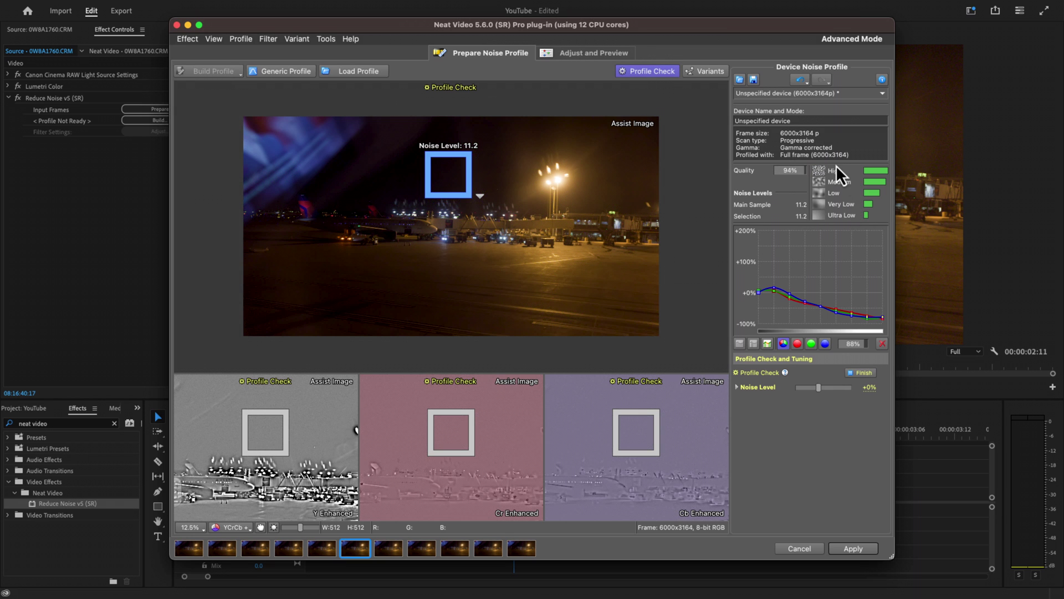
- Expand Noise Level and Frequencies, move the sample lower in the sky, and zoom preview to 50%
left_click(737, 387)
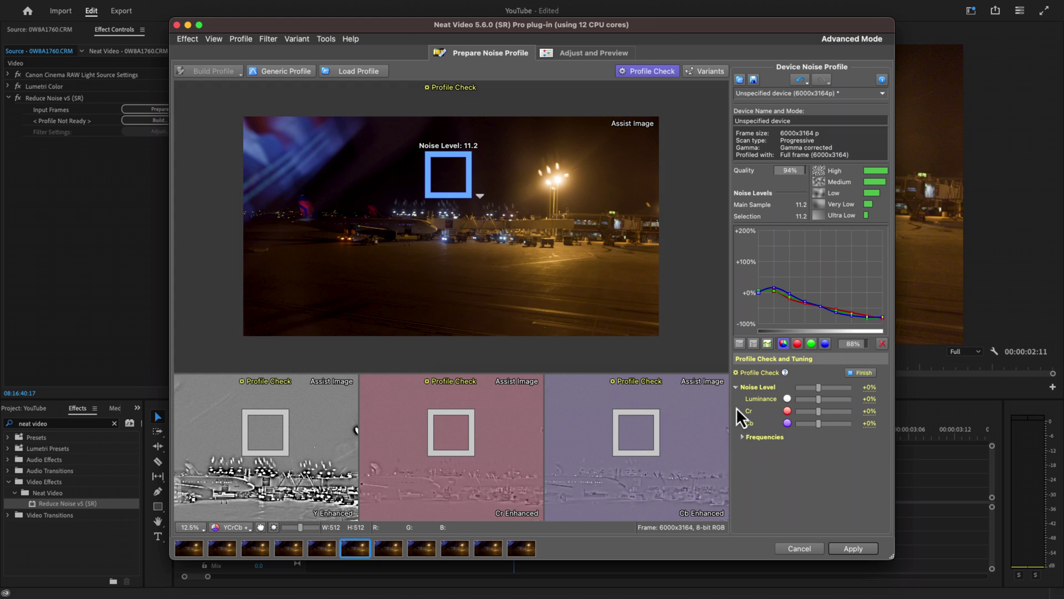
left_click(742, 437)
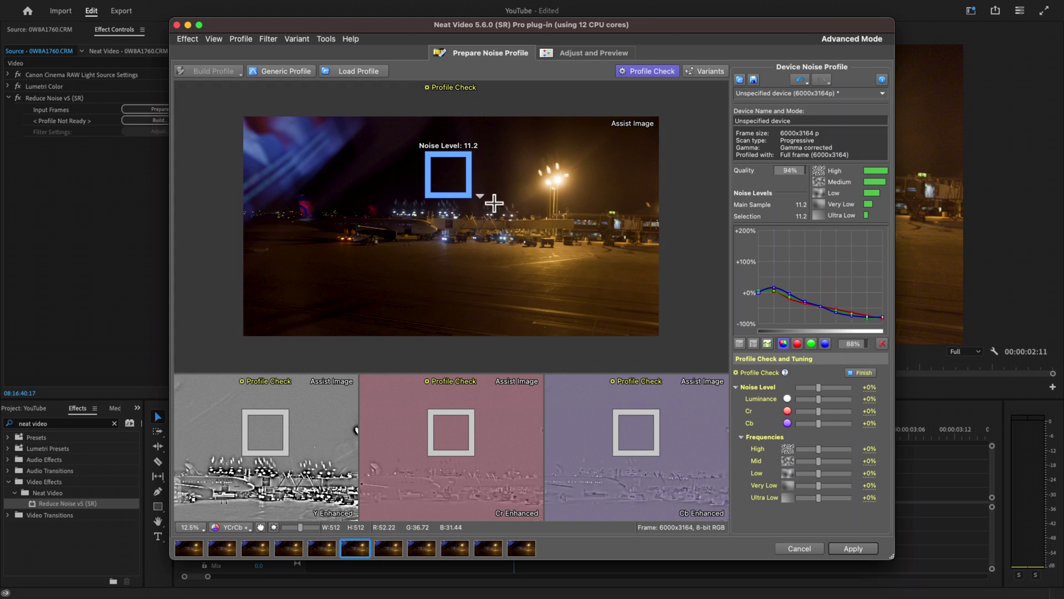
left_click_drag(447, 179, 452, 198)
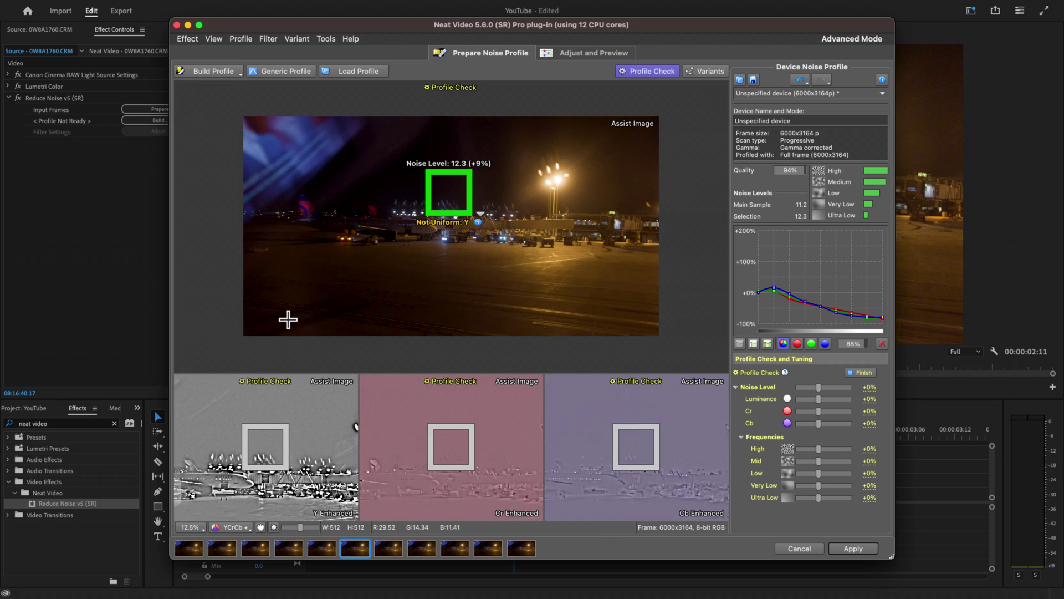
left_click(193, 527)
left_click(201, 443)
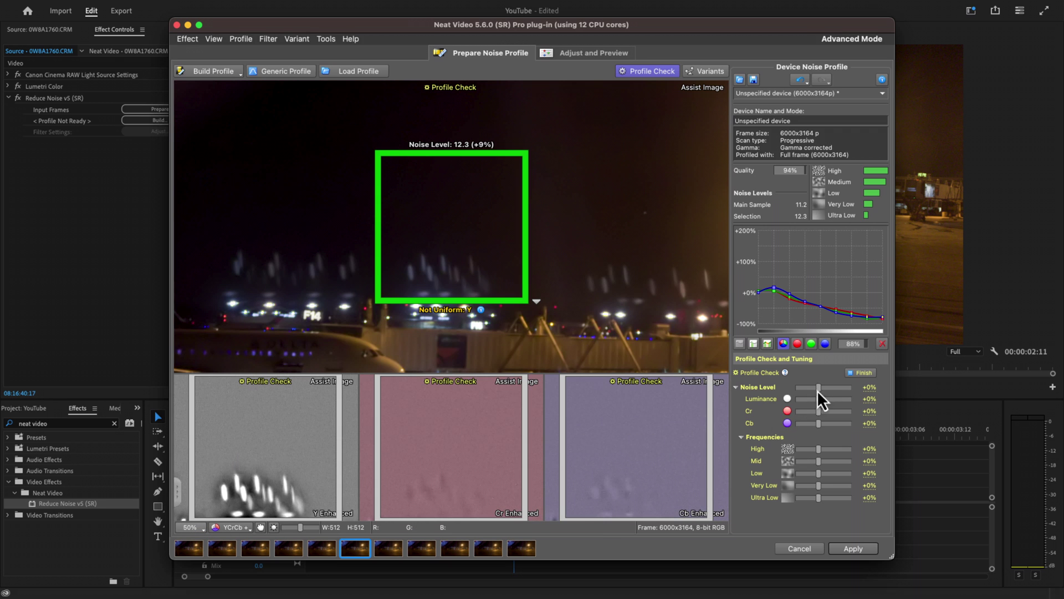
left_click_drag(821, 387, 851, 388)
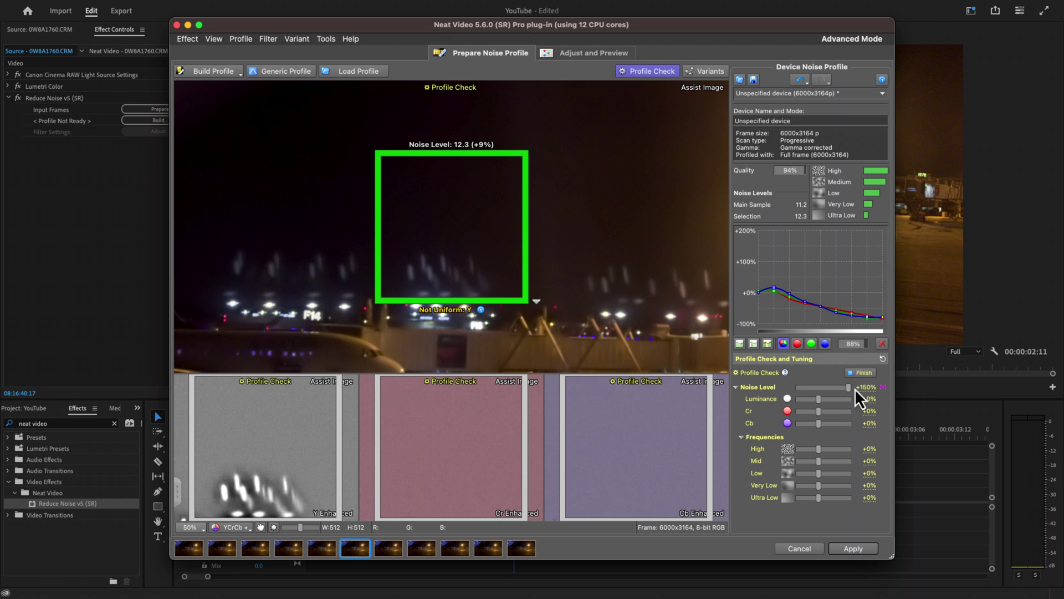
left_click_drag(833, 388, 778, 386)
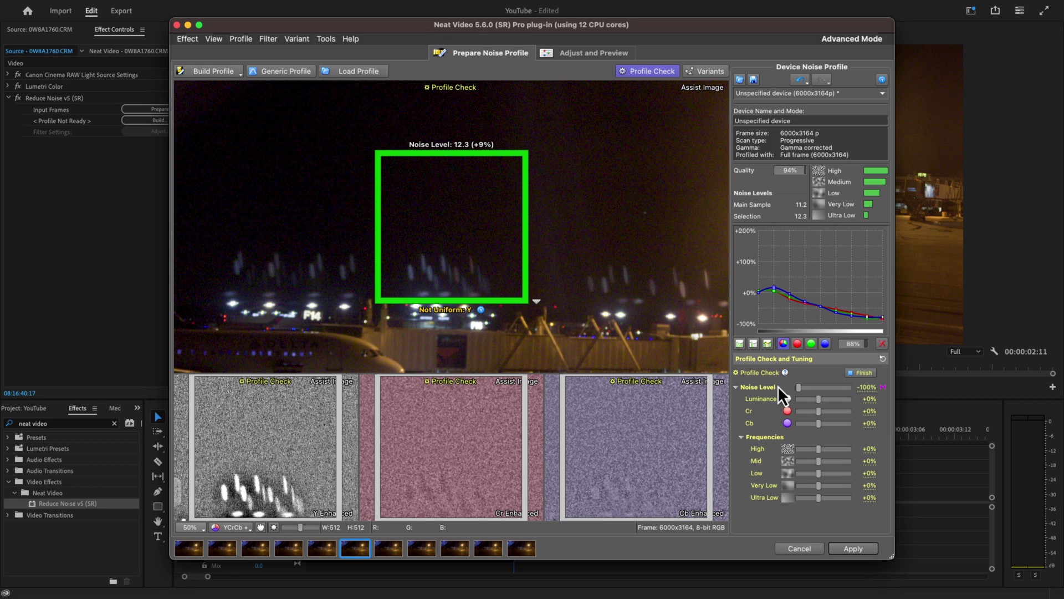
double_click(808, 376)
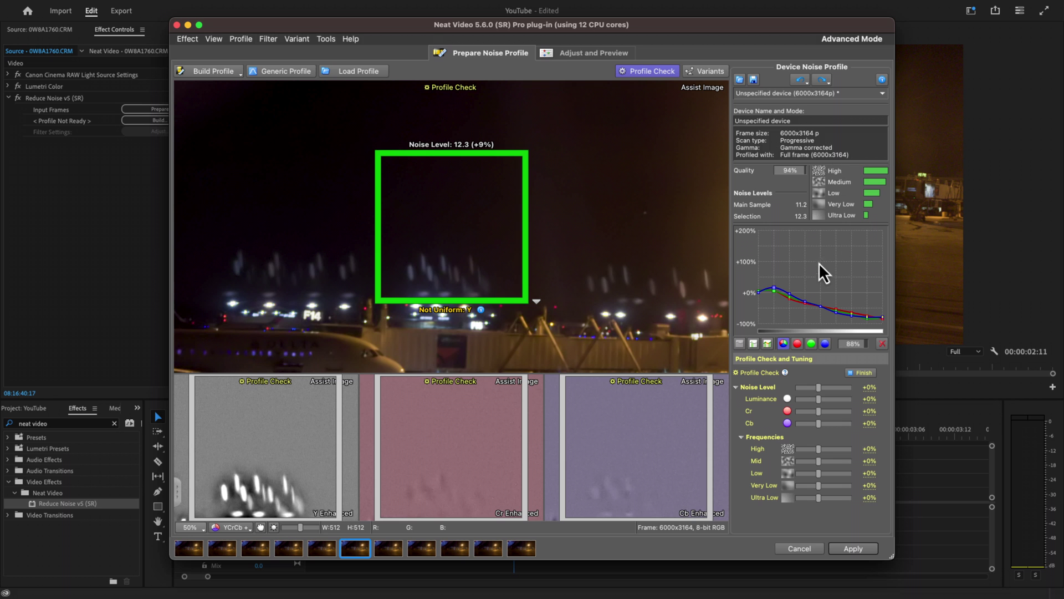
left_click_drag(818, 452, 802, 450)
key("super+z")
left_click_drag(816, 496, 857, 505)
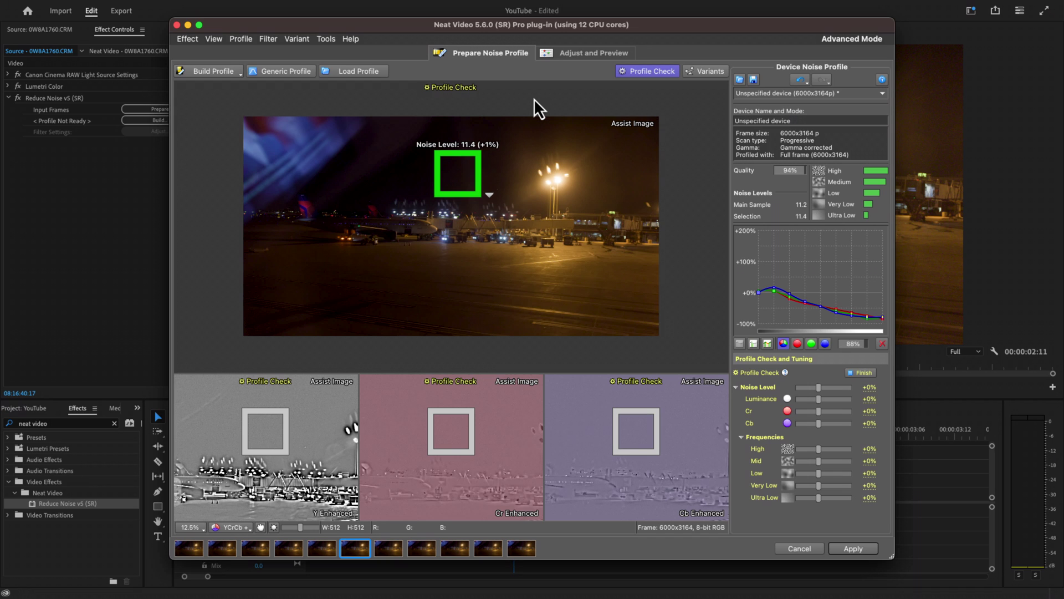
- Go to Adjust and Preview and run the 1. Noise Level Check filter settings check
left_click(575, 54)
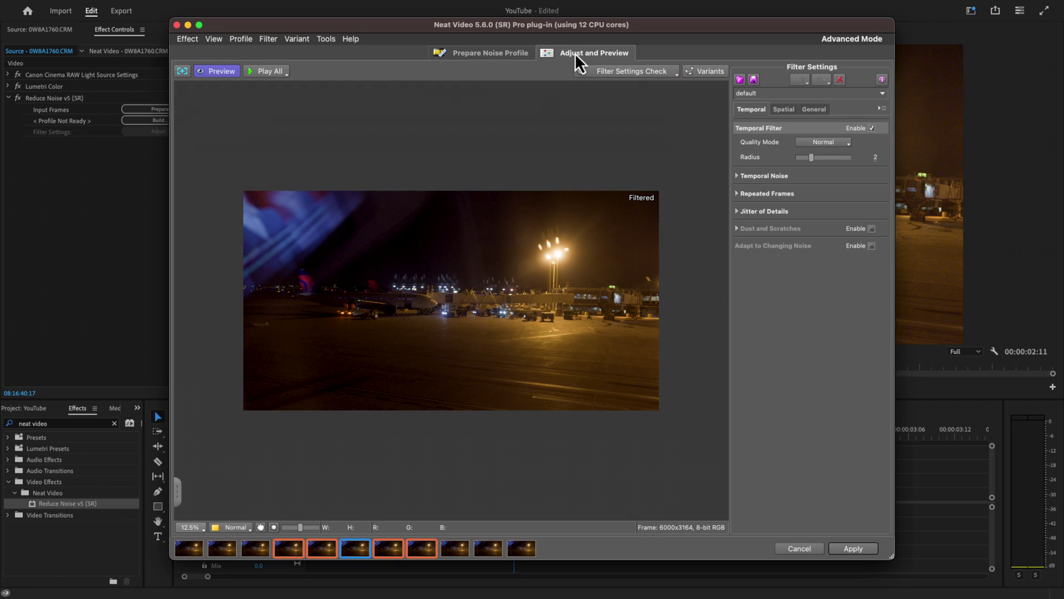
left_click(617, 74)
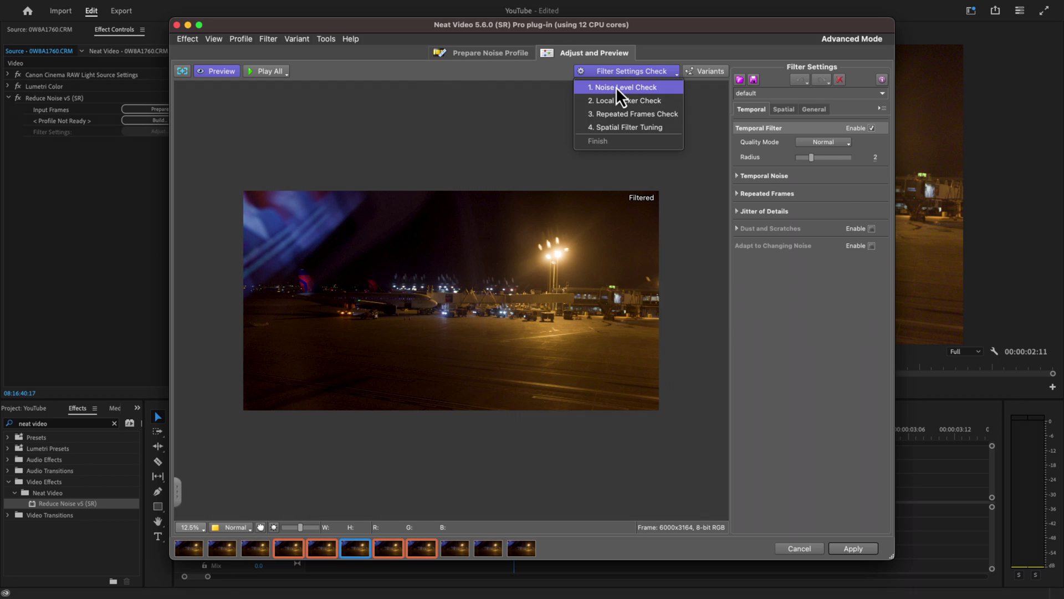
left_click(615, 87)
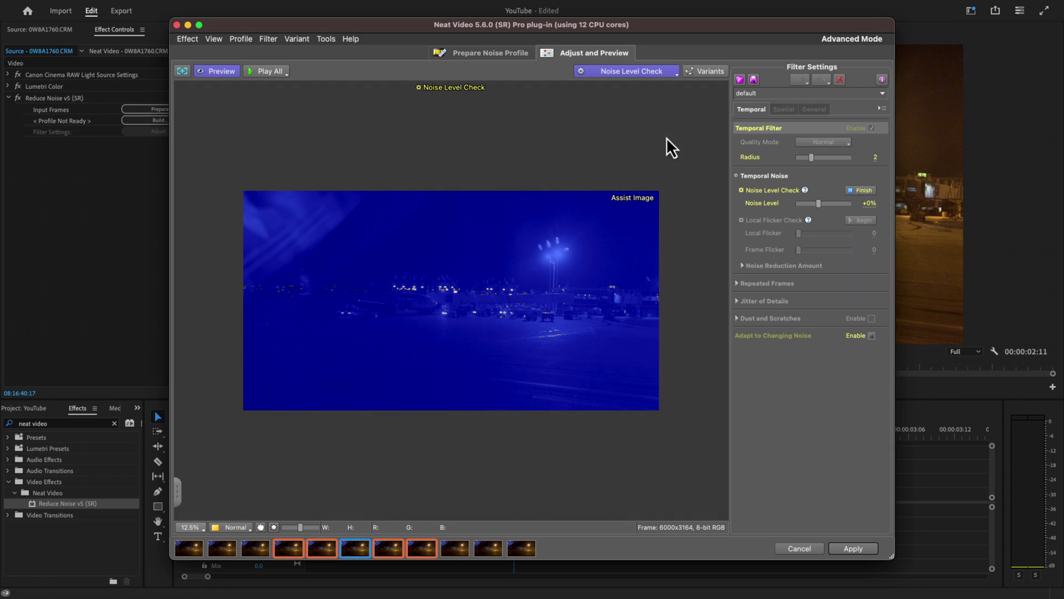
- Run Local Flicker Check while playing all frames, trying Local Flicker at 50 then back to 0
left_click(628, 77)
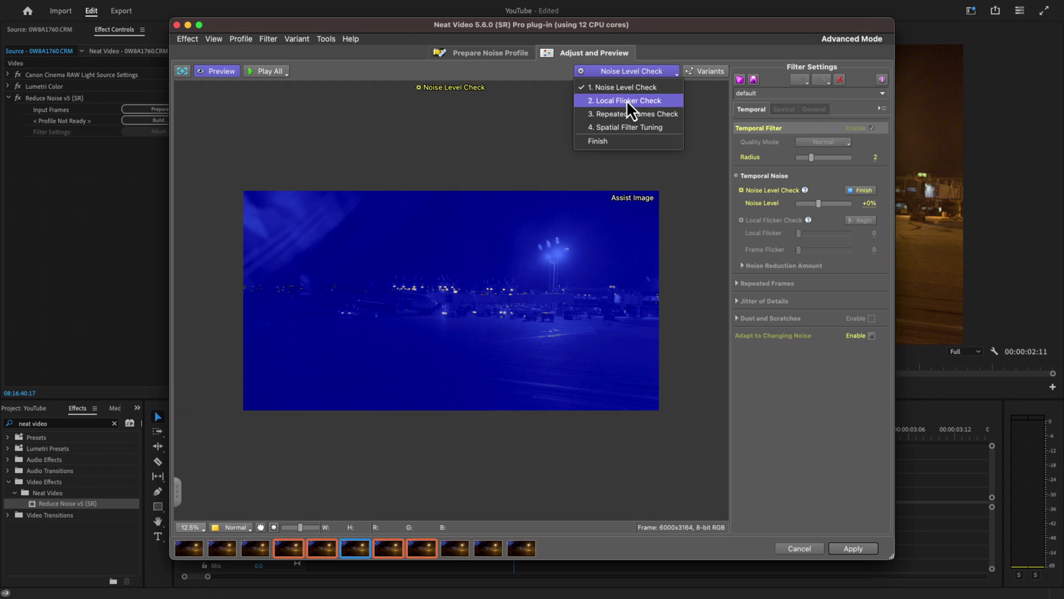
left_click(626, 100)
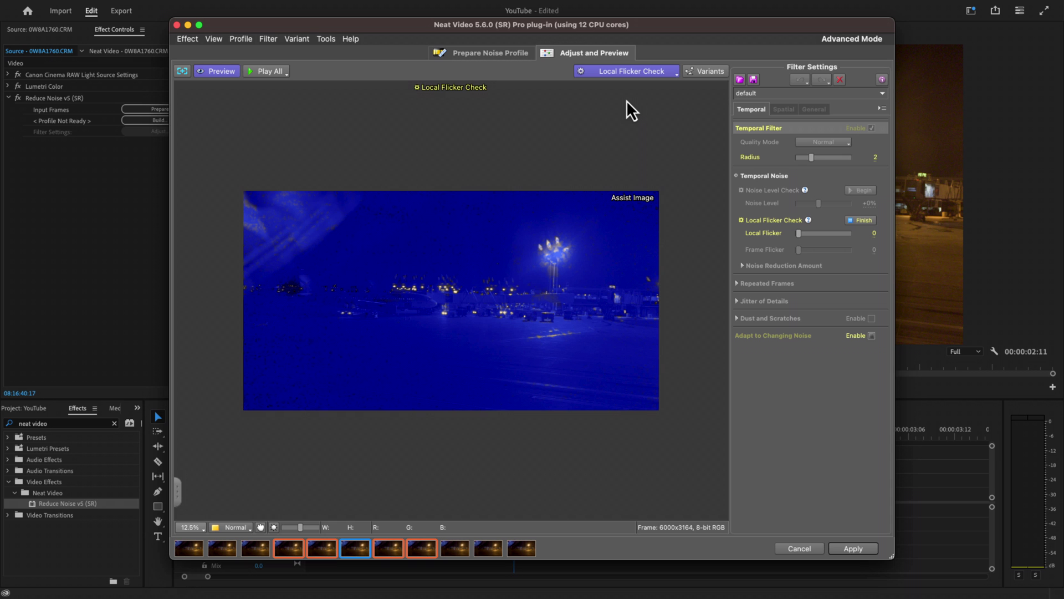
left_click(267, 75)
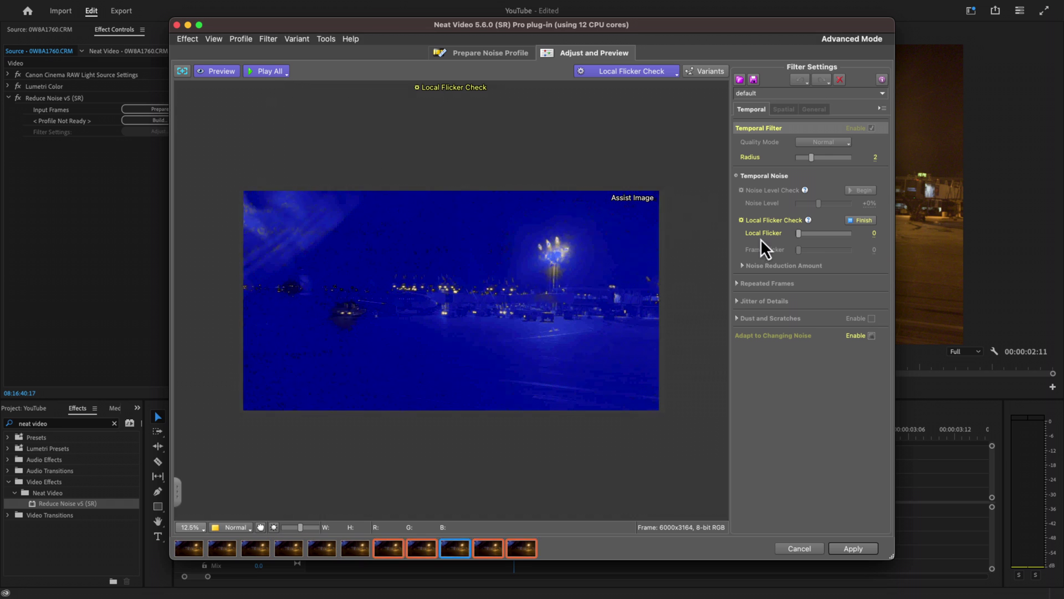
left_click_drag(799, 234, 857, 234)
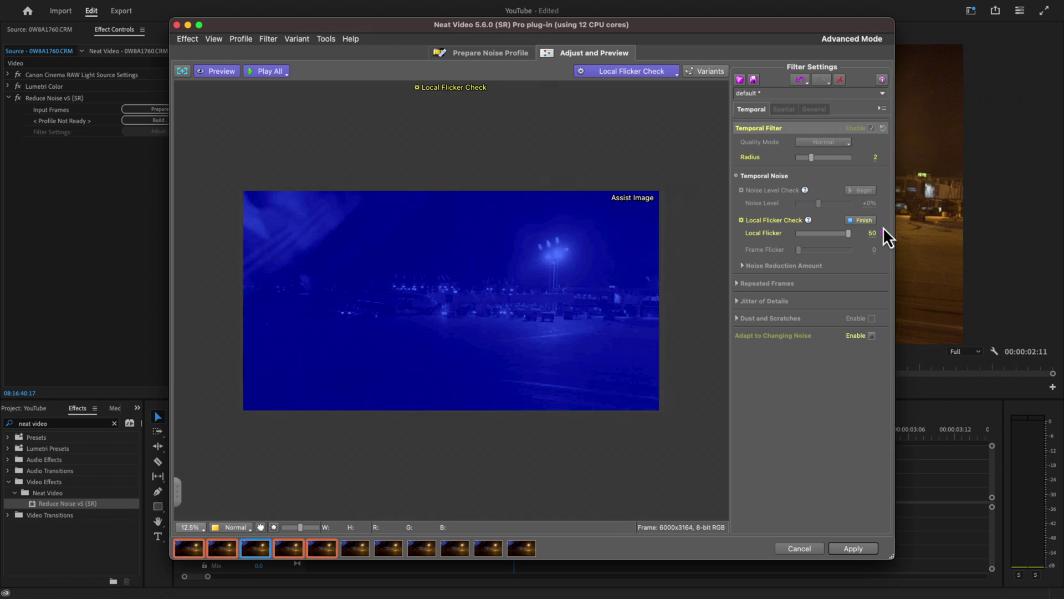
left_click_drag(848, 234, 789, 233)
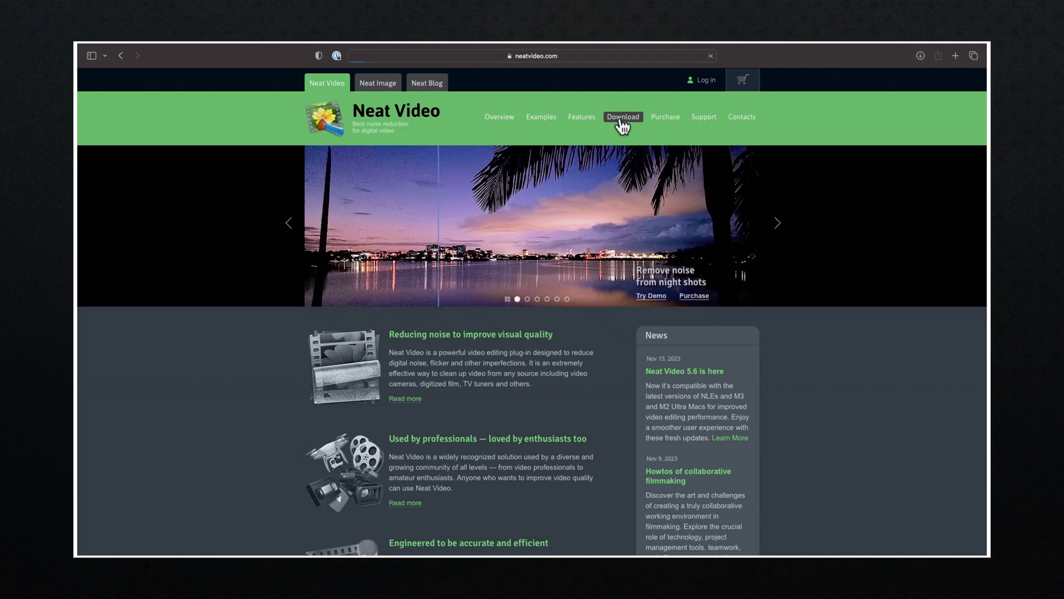
- Open the neatvideo.com Download page and expand the Premiere demo plug-in row for version 5.6
left_click(622, 124)
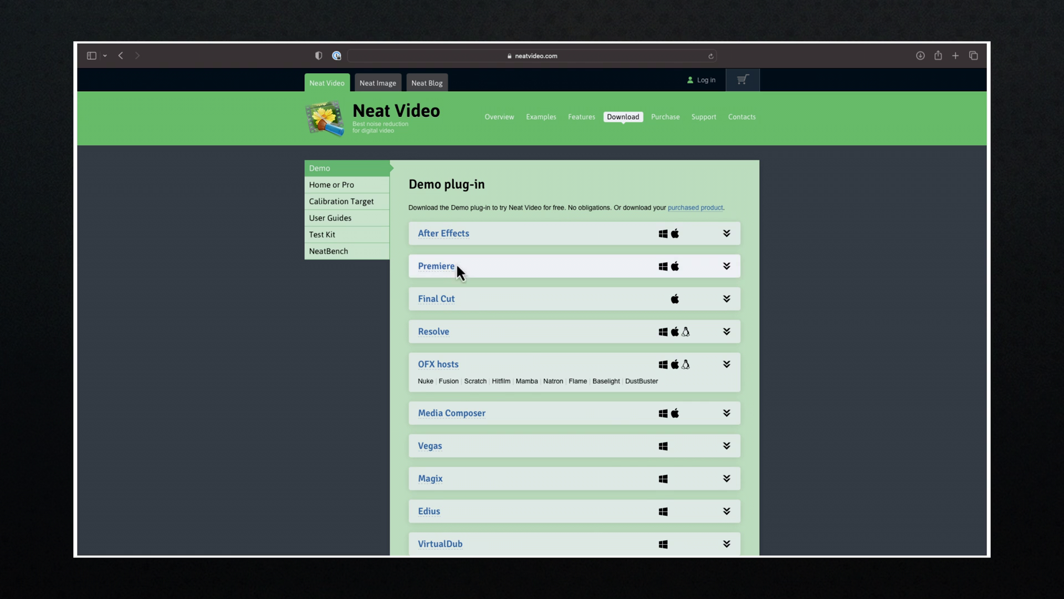
left_click(440, 272)
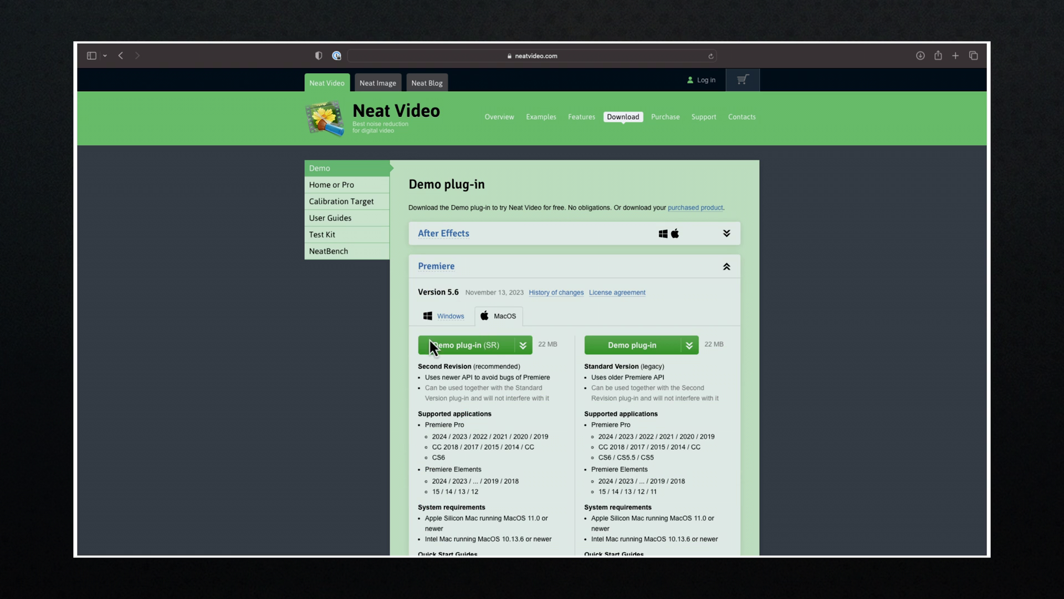